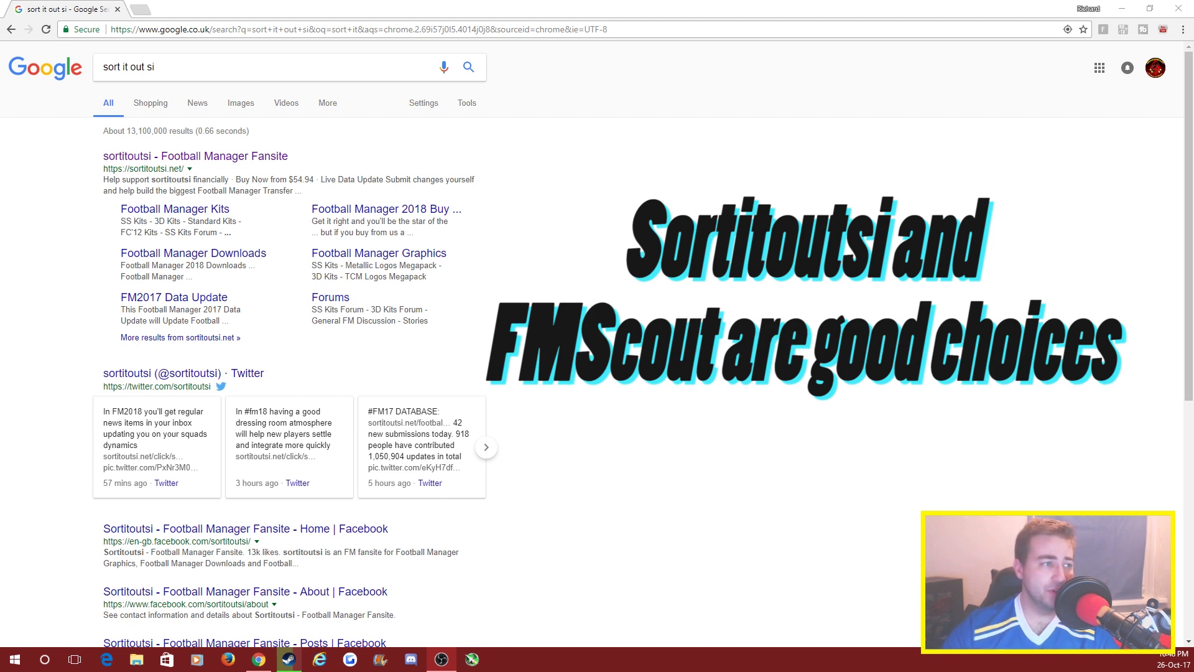
# Step: Open sortitoutsi.net from the search results and go to its Kitpacks page under FM2017 Essentials
pyautogui.click(282, 161)
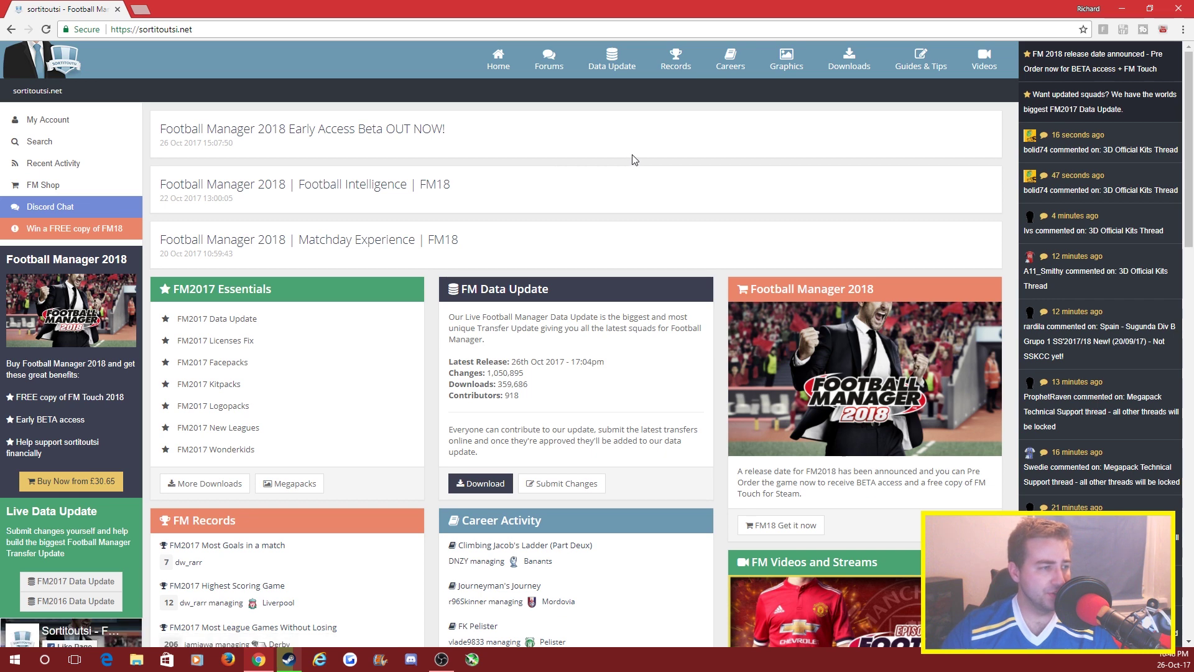
pyautogui.scroll(-2, 633, 159)
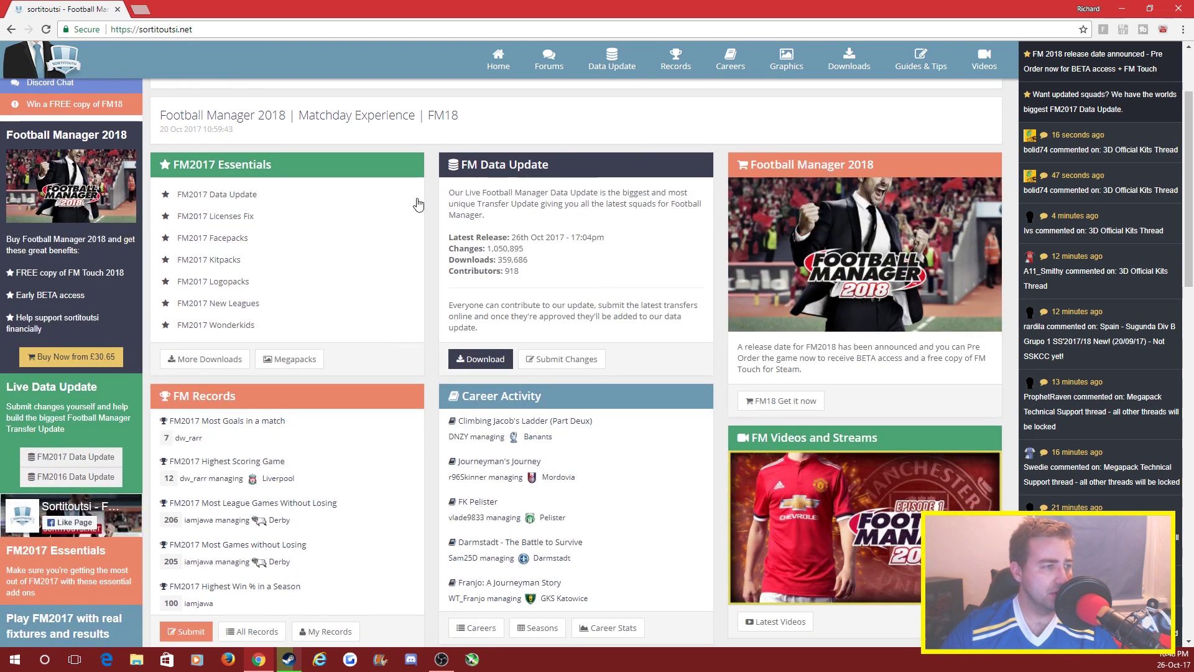
pyautogui.click(220, 263)
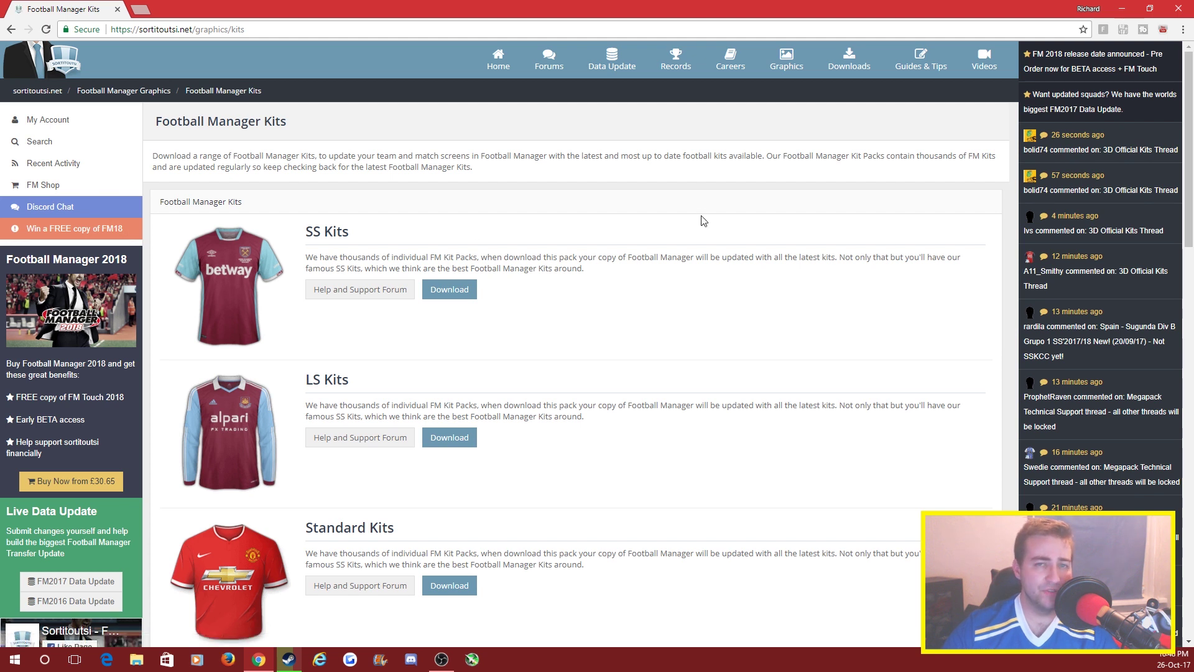
# Step: Open the SS Kits packs and then the SS'17/18 League Kits list
pyautogui.click(326, 236)
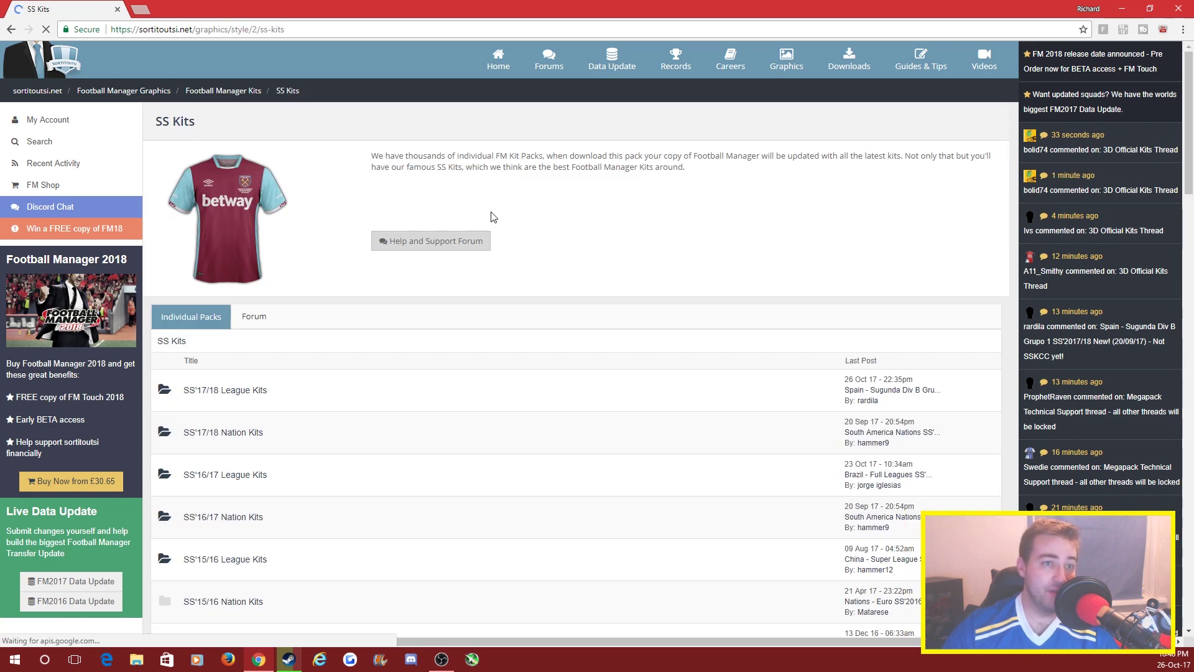
pyautogui.scroll(-2, 438, 380)
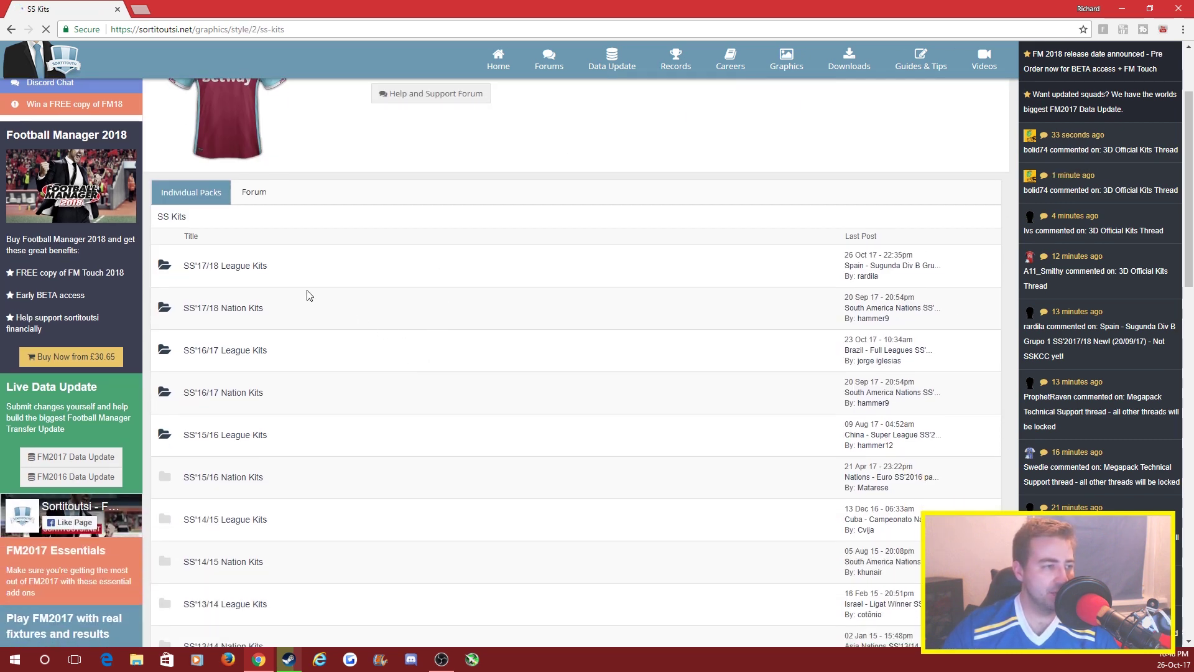
pyautogui.click(230, 271)
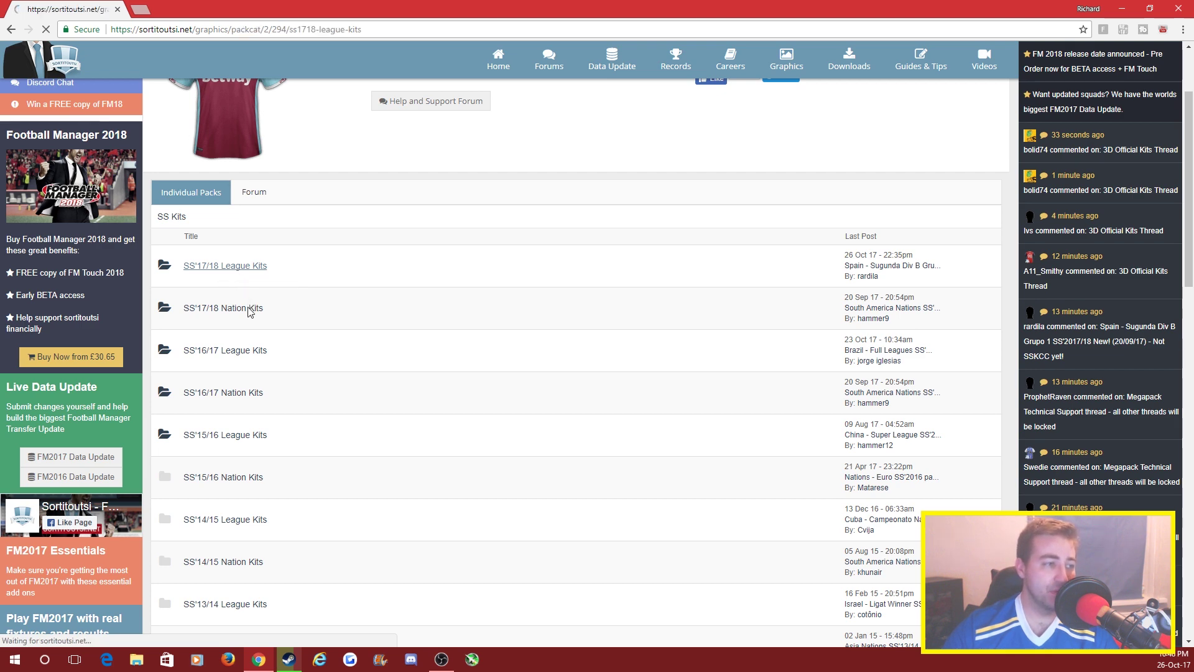
# Step: Scroll the list and open the England - Premier League SS'2017/18 Relink! pack page
pyautogui.scroll(-3, 536, 290)
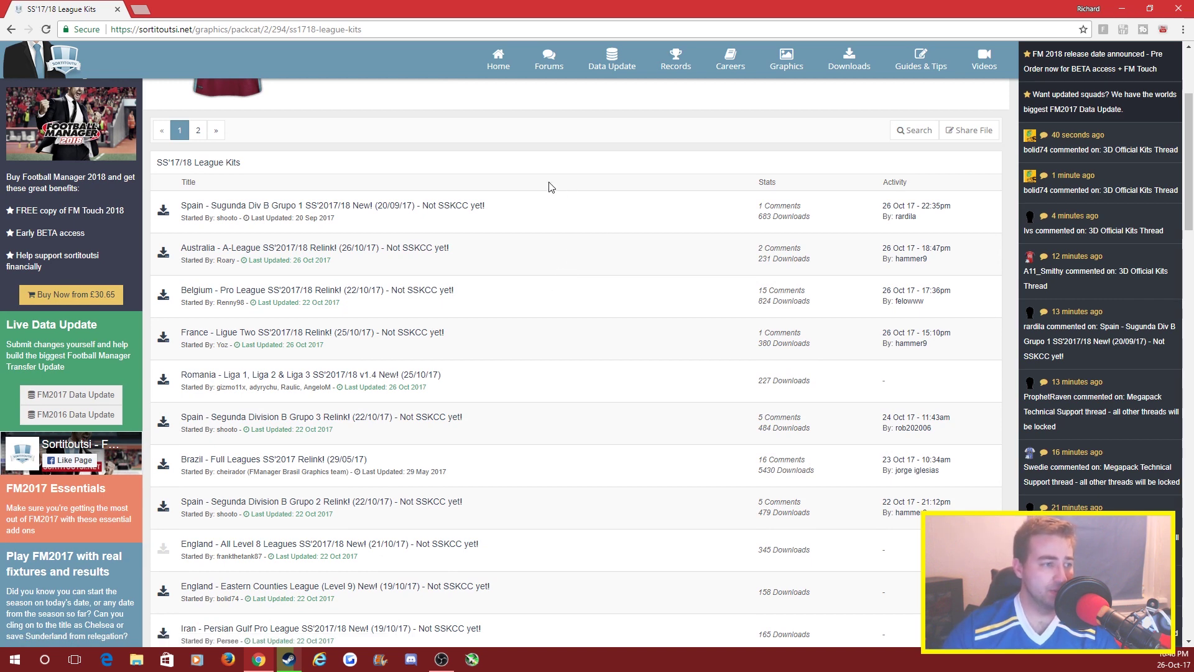
pyautogui.scroll(-3, 549, 184)
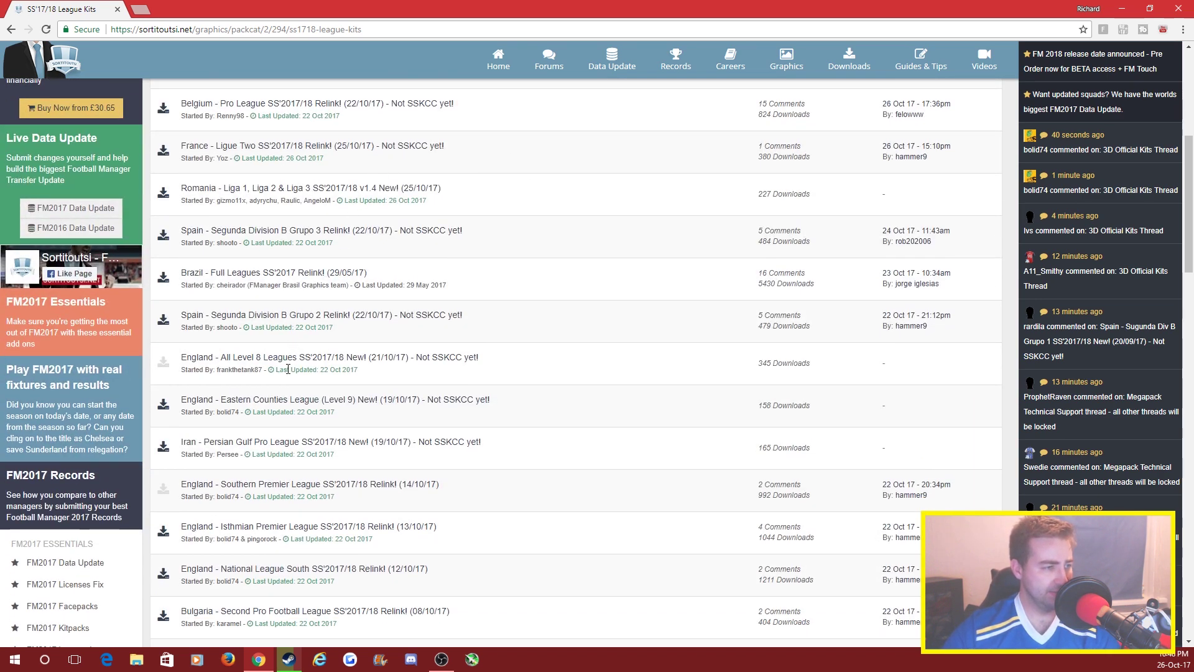
pyautogui.scroll(-10, 348, 370)
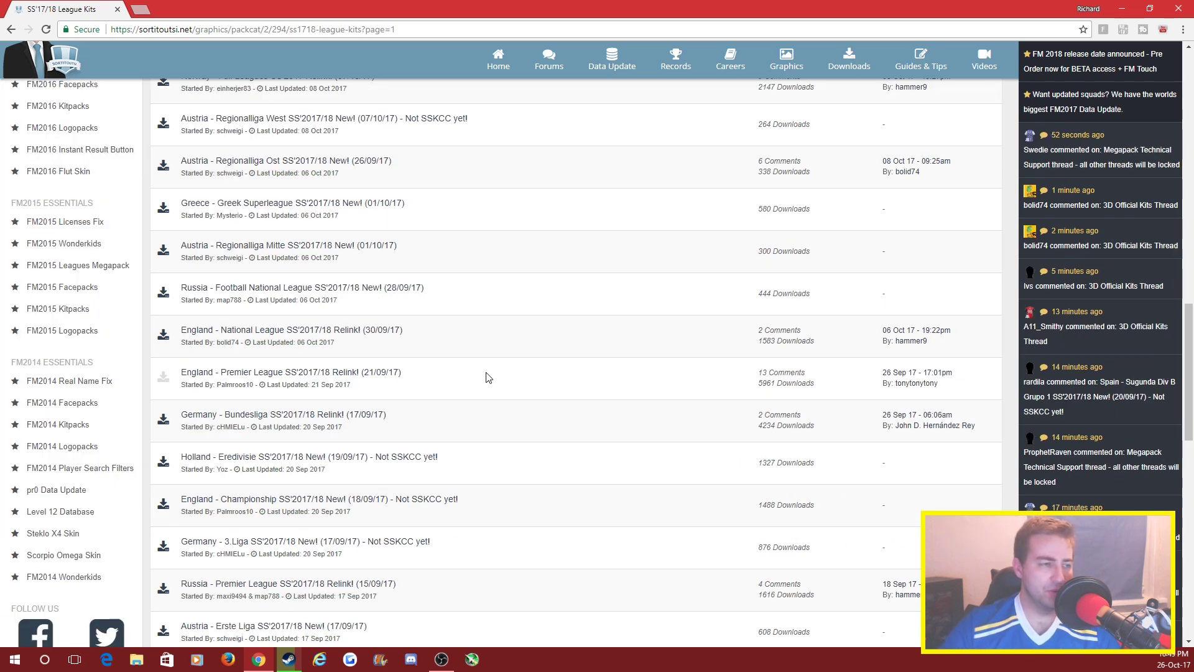
pyautogui.click(272, 375)
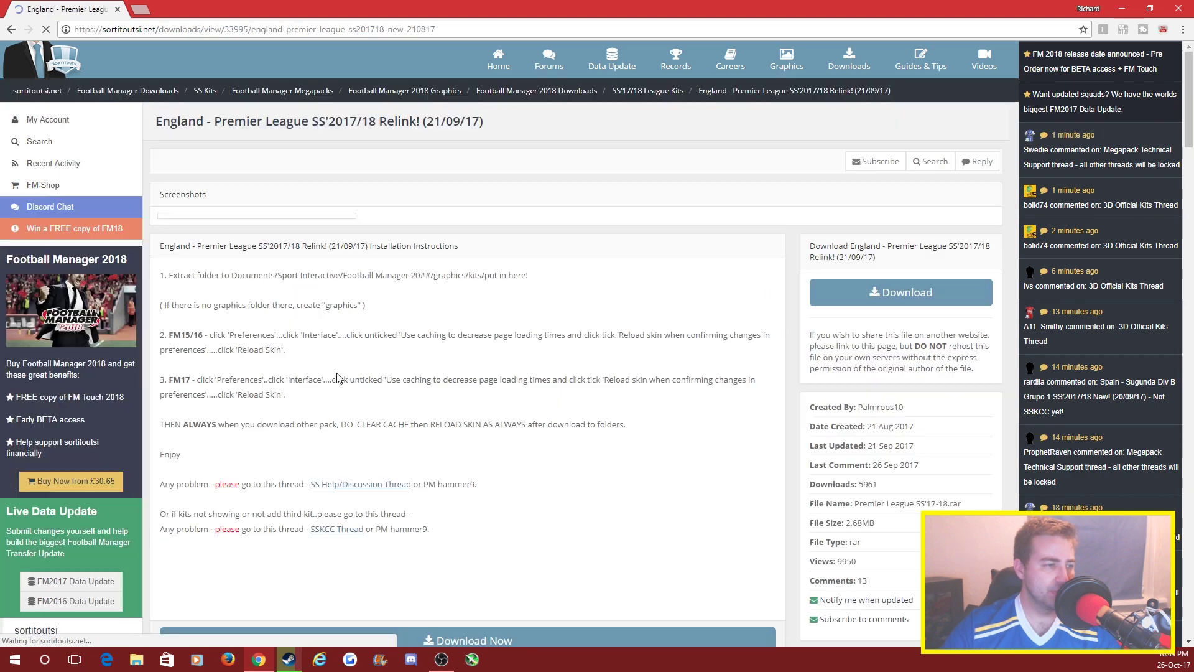
pyautogui.scroll(-3, 635, 244)
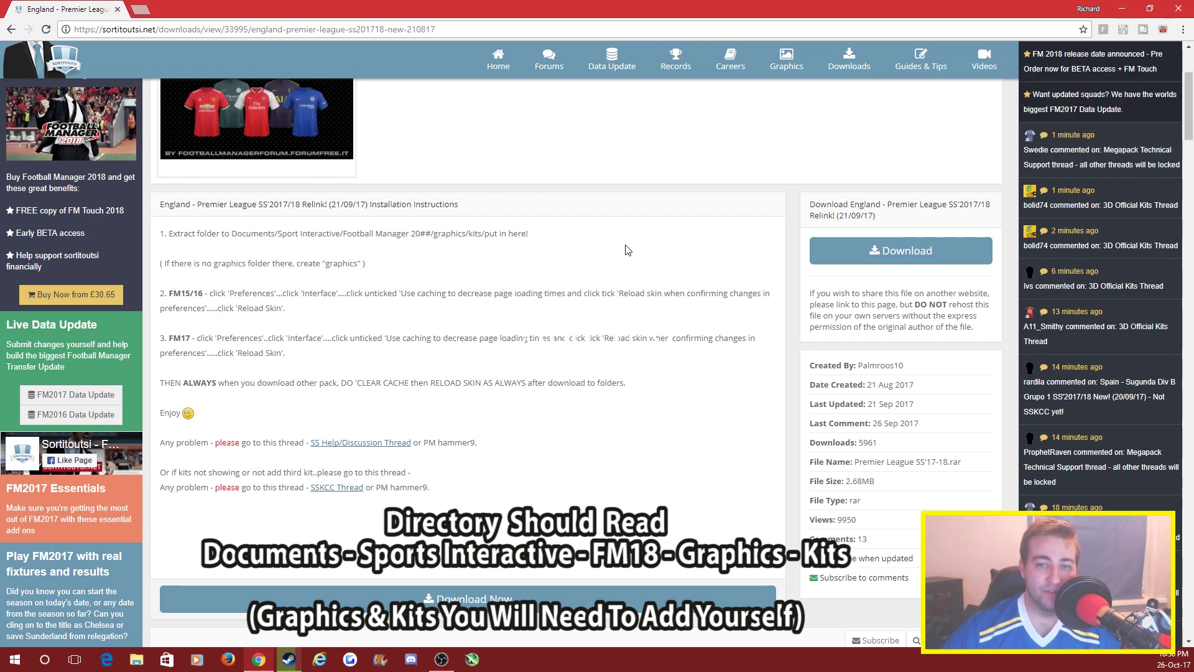
pyautogui.scroll(2, 647, 237)
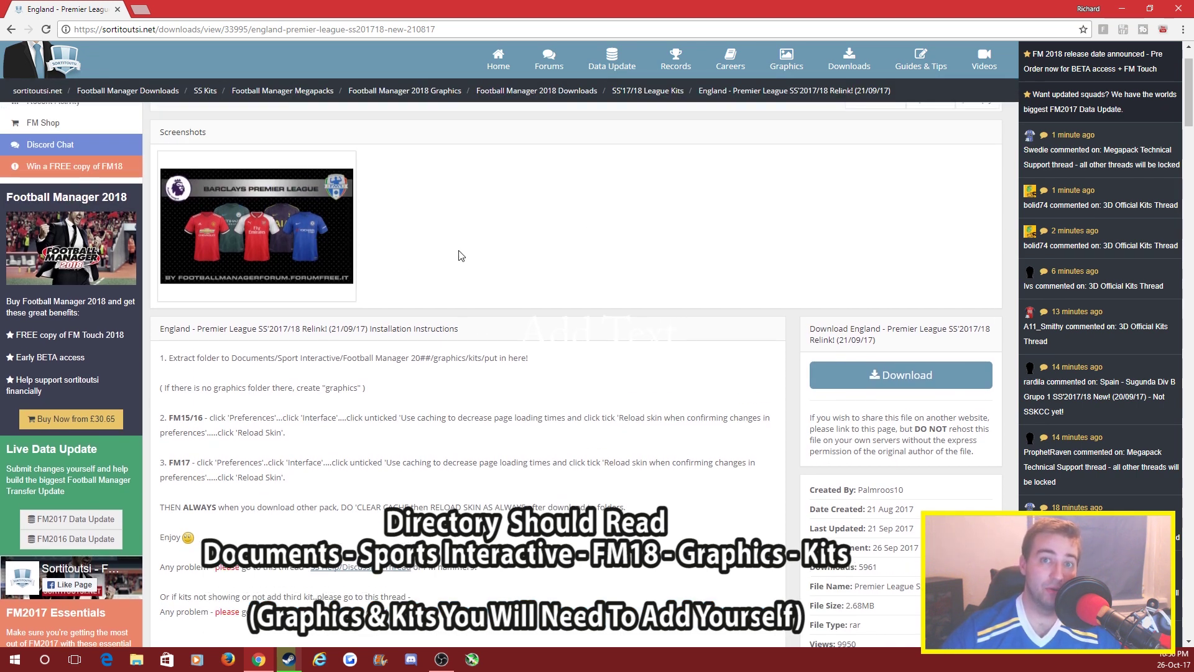
pyautogui.hotkey('alt', 'Tab')
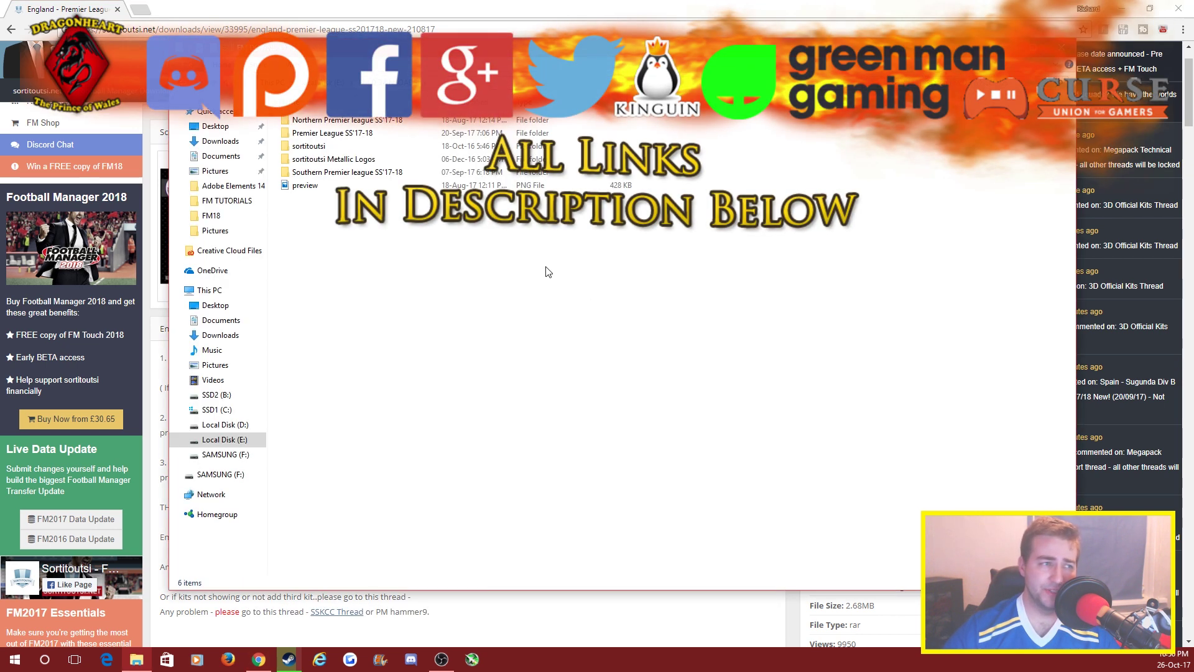
# Step: Open the Premier League SS'17-18 kit folder, then return to FM DOWNLOADS
pyautogui.doubleClick(366, 134)
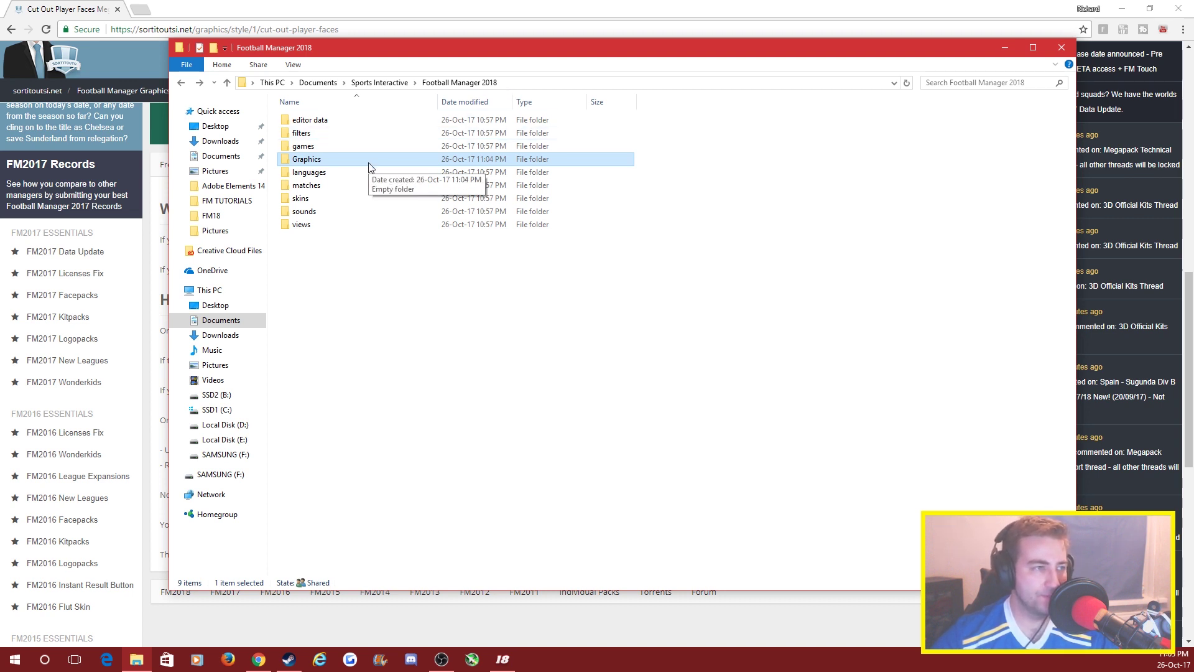
pyautogui.hotkey('alt', 'Left')
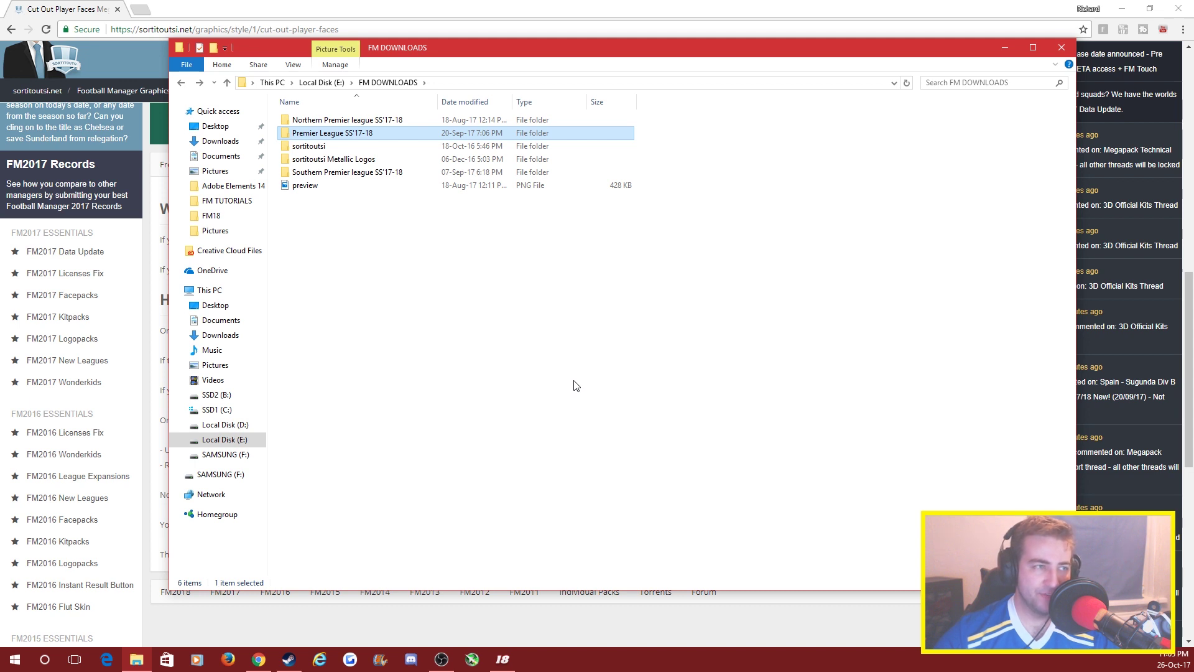
# Step: Copy the Premier League SS'17-18 folder from FM DOWNLOADS
pyautogui.rightClick(383, 133)
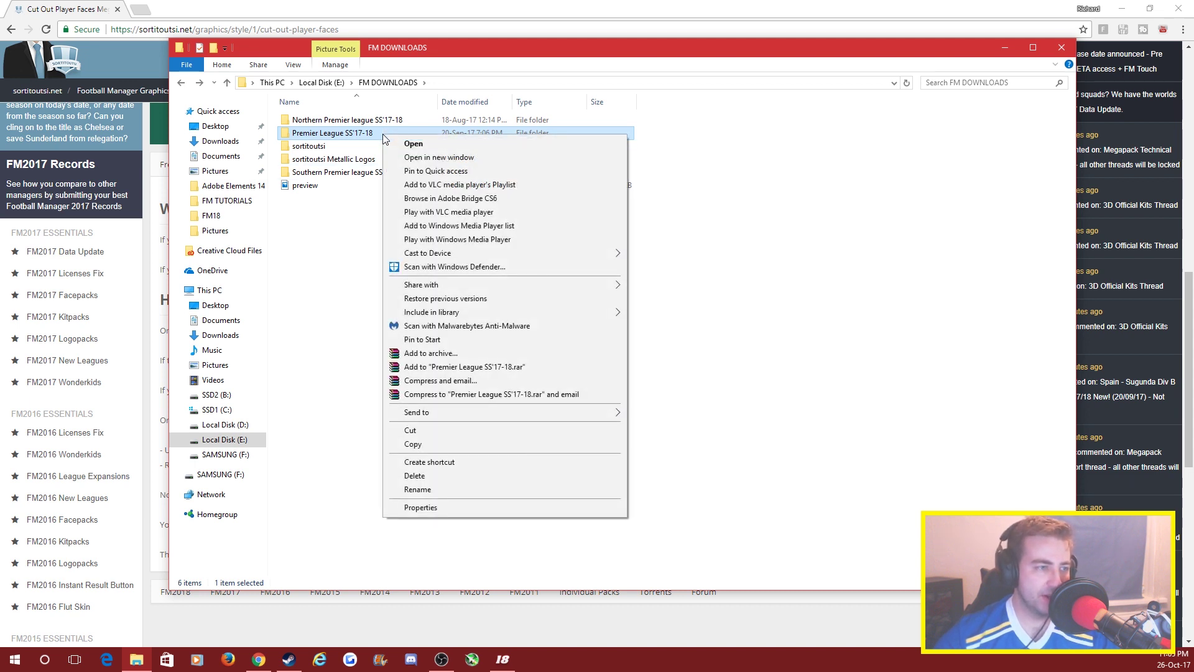
pyautogui.click(412, 444)
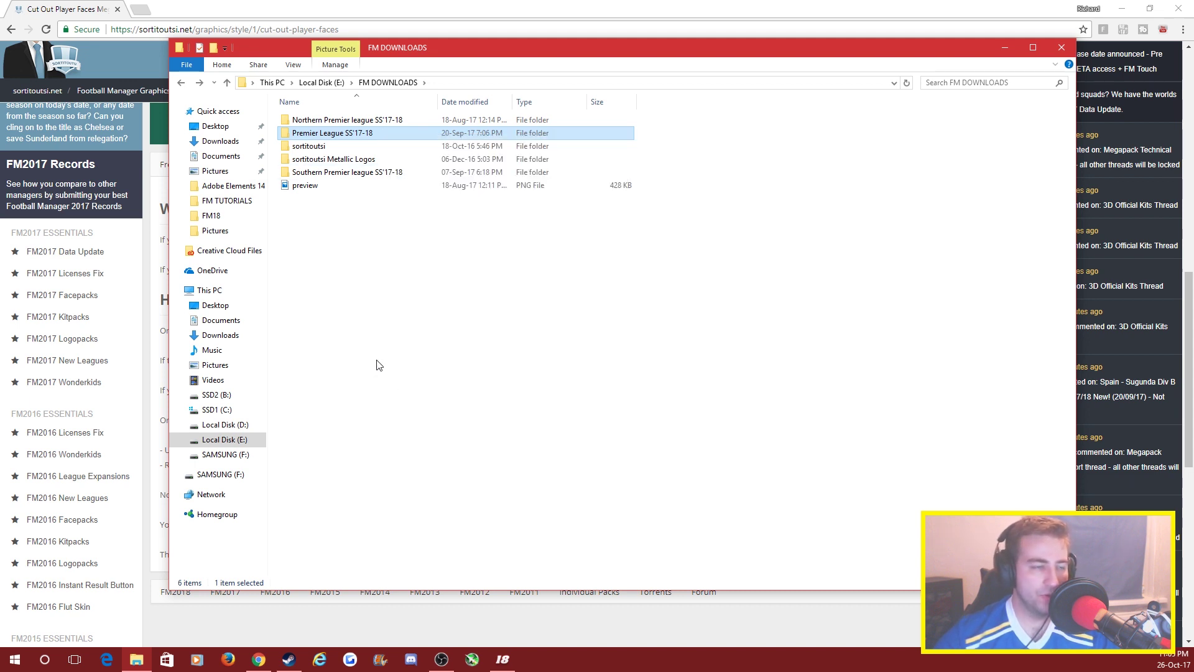
pyautogui.click(374, 356)
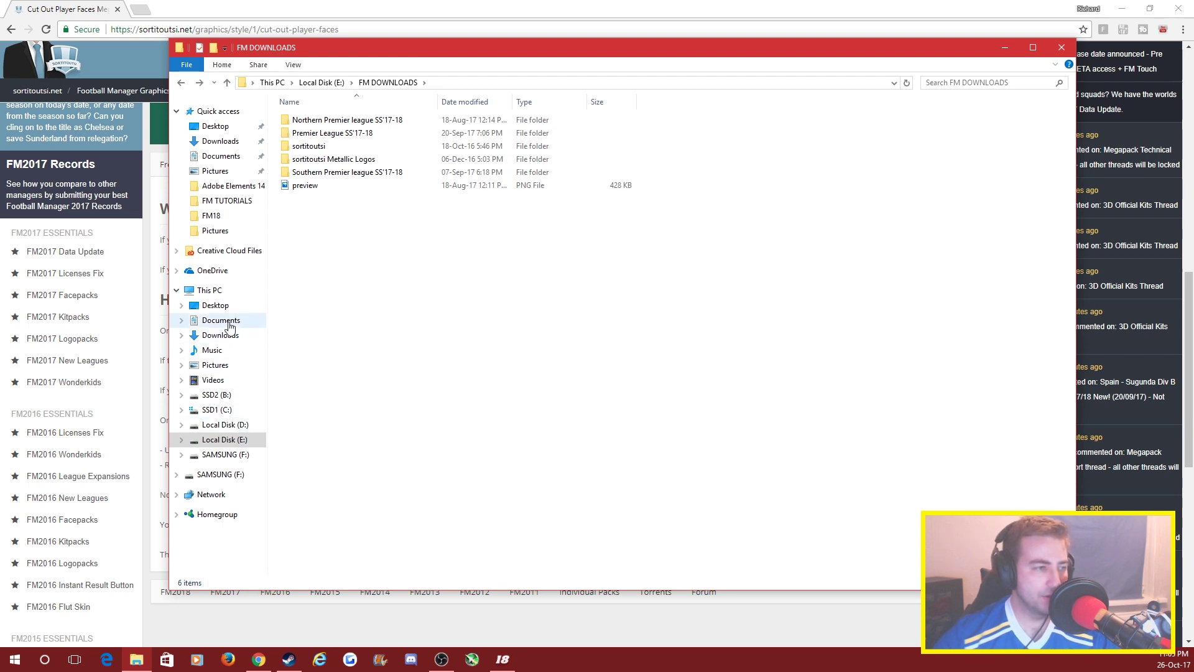
# Step: Navigate to Documents > Sports Interactive > Football Manager 2018 > Graphics
pyautogui.click(230, 321)
pyautogui.doubleClick(346, 343)
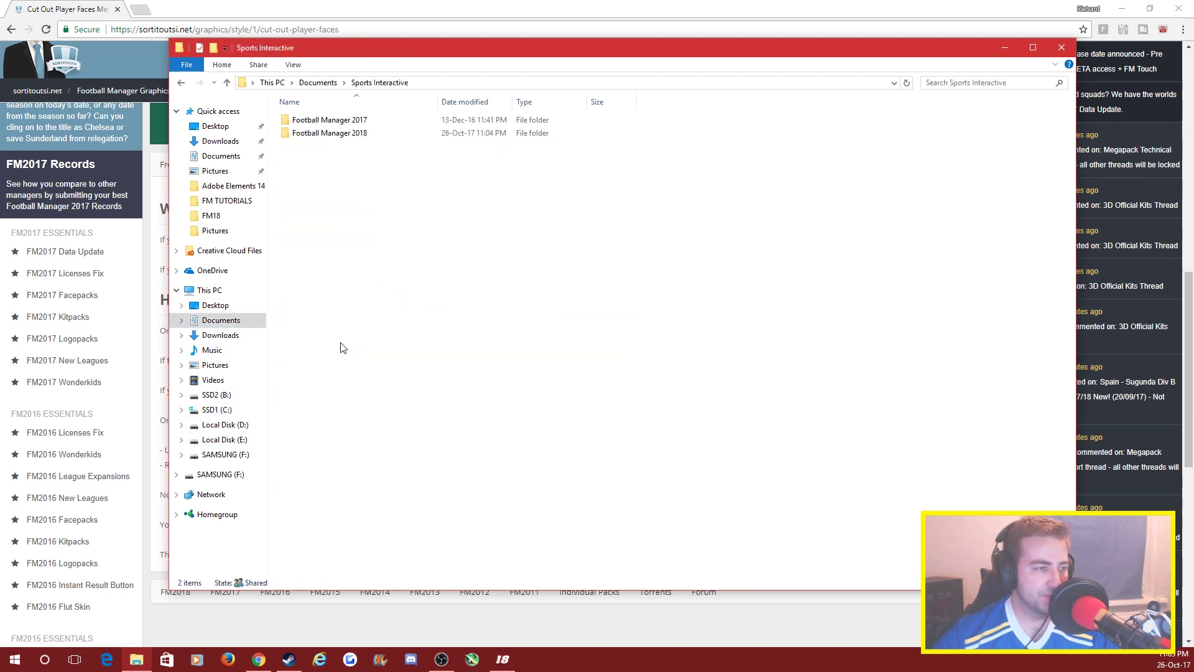
pyautogui.doubleClick(361, 133)
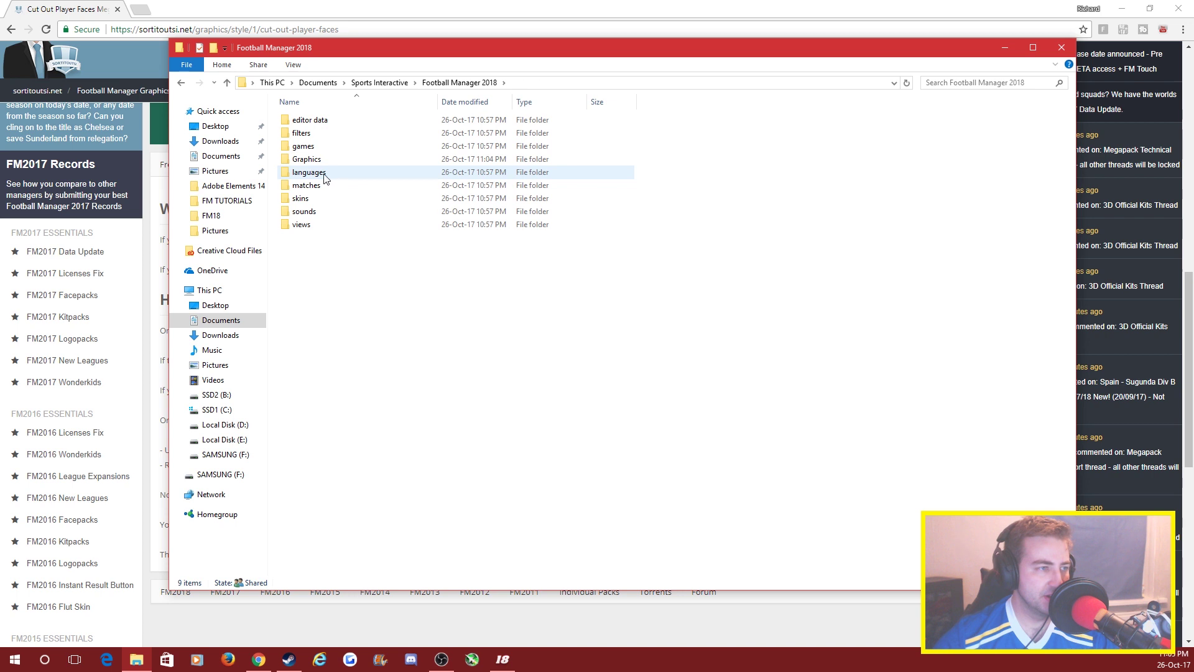
pyautogui.doubleClick(334, 160)
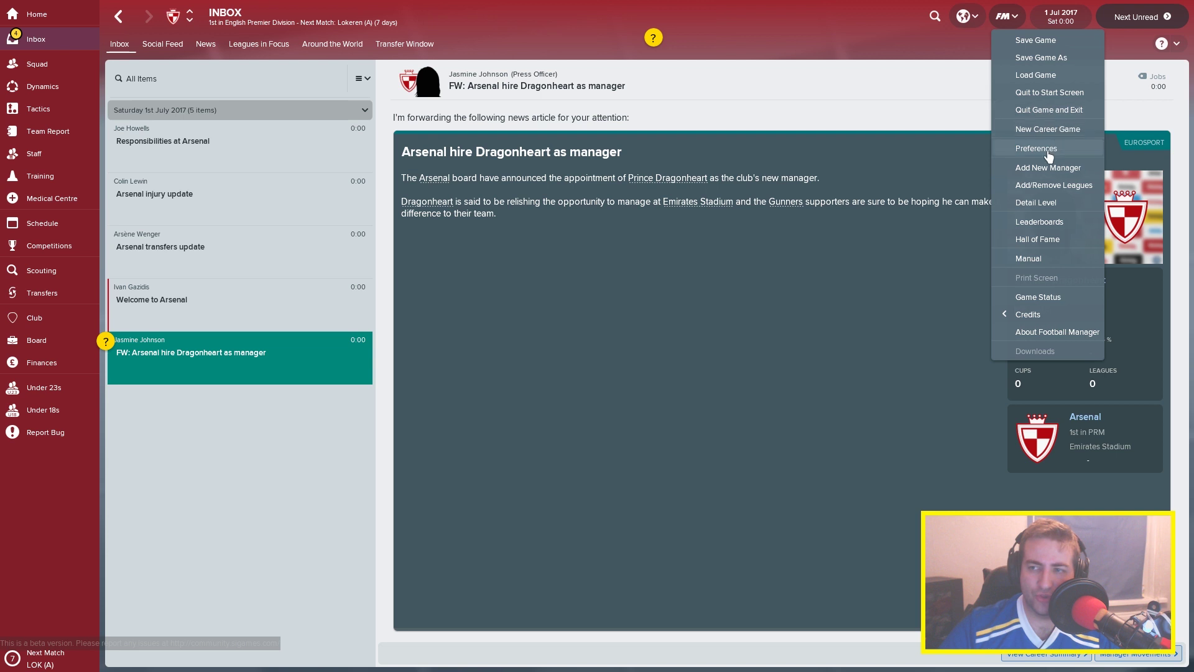
# Step: In Interface preferences, tick Reload skin when confirming changes, untick Use caching, and clear the cache
pyautogui.click(1048, 150)
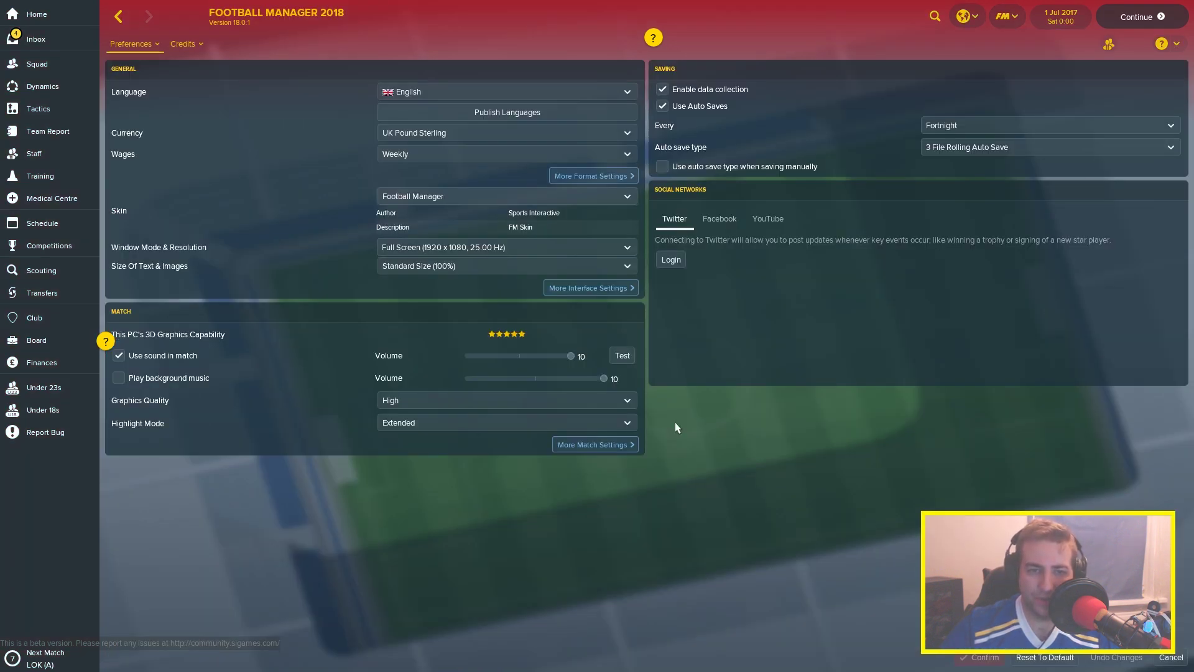
pyautogui.click(132, 43)
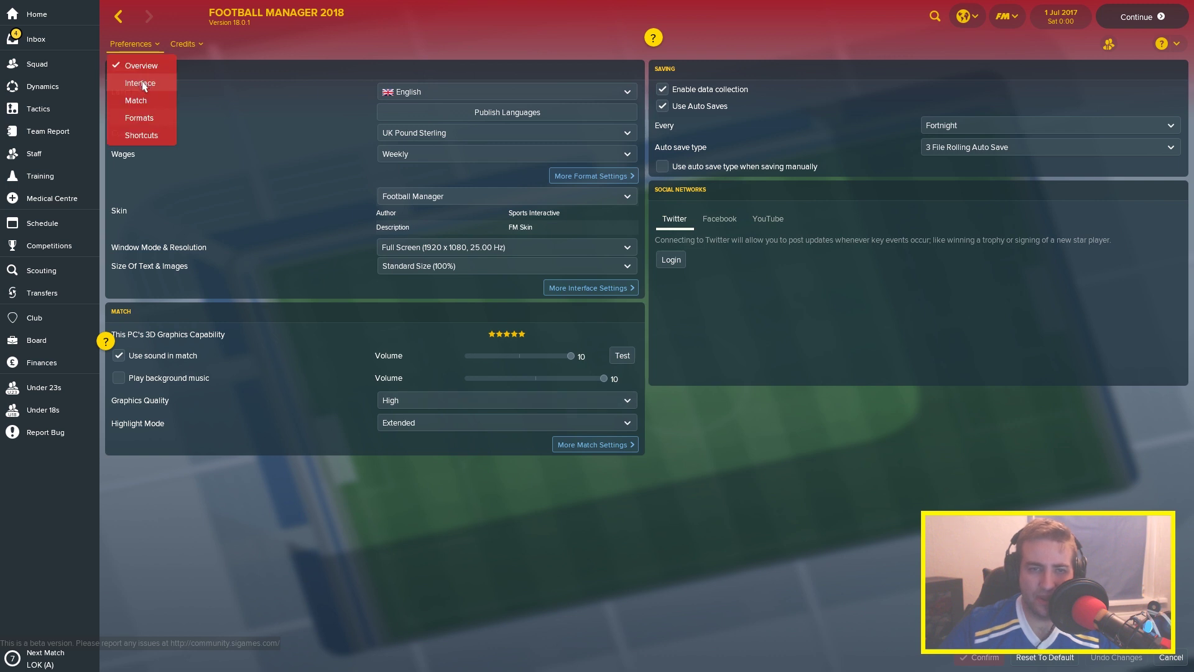
pyautogui.click(143, 83)
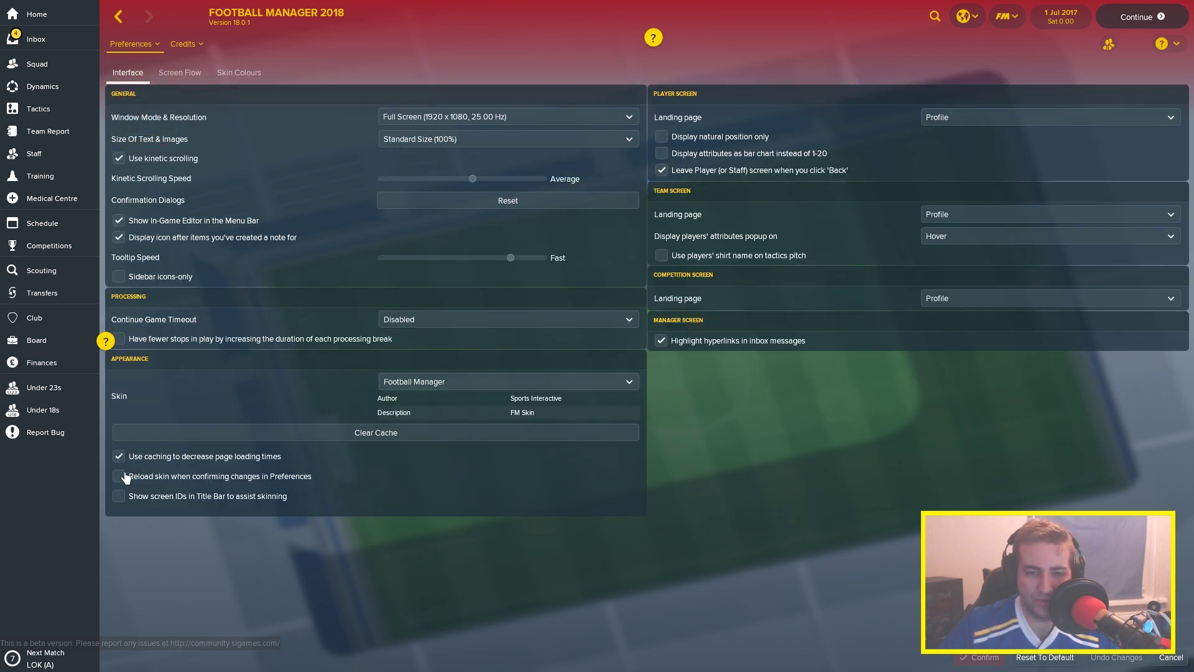
pyautogui.click(120, 478)
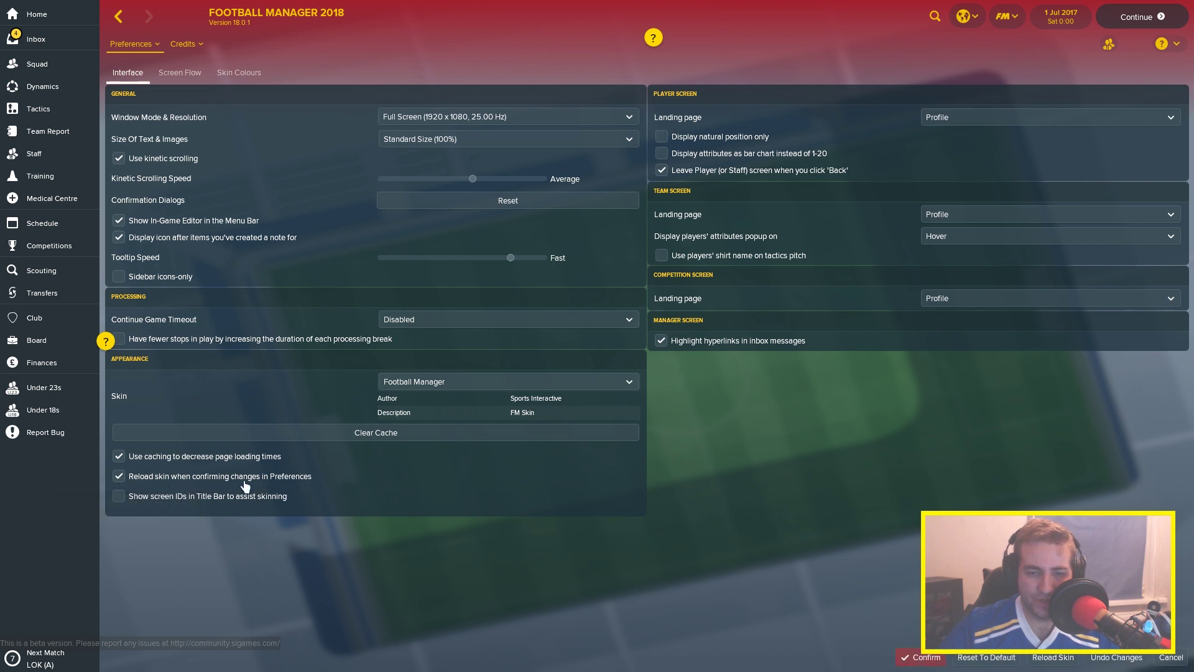
pyautogui.click(119, 458)
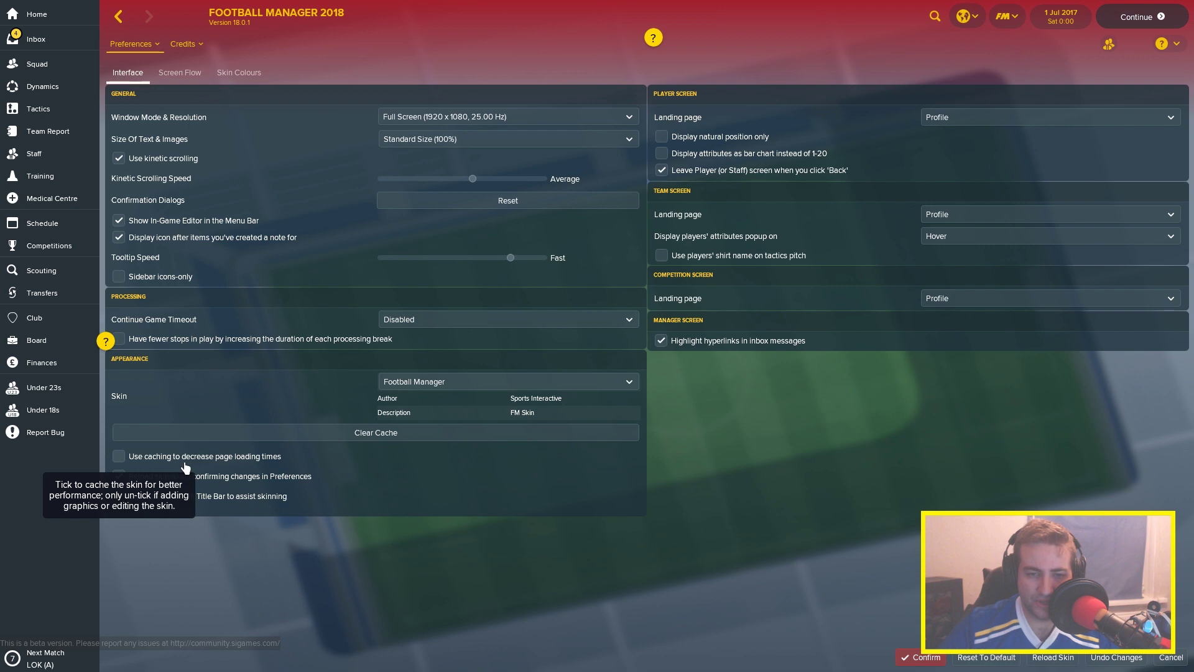
pyautogui.click(374, 434)
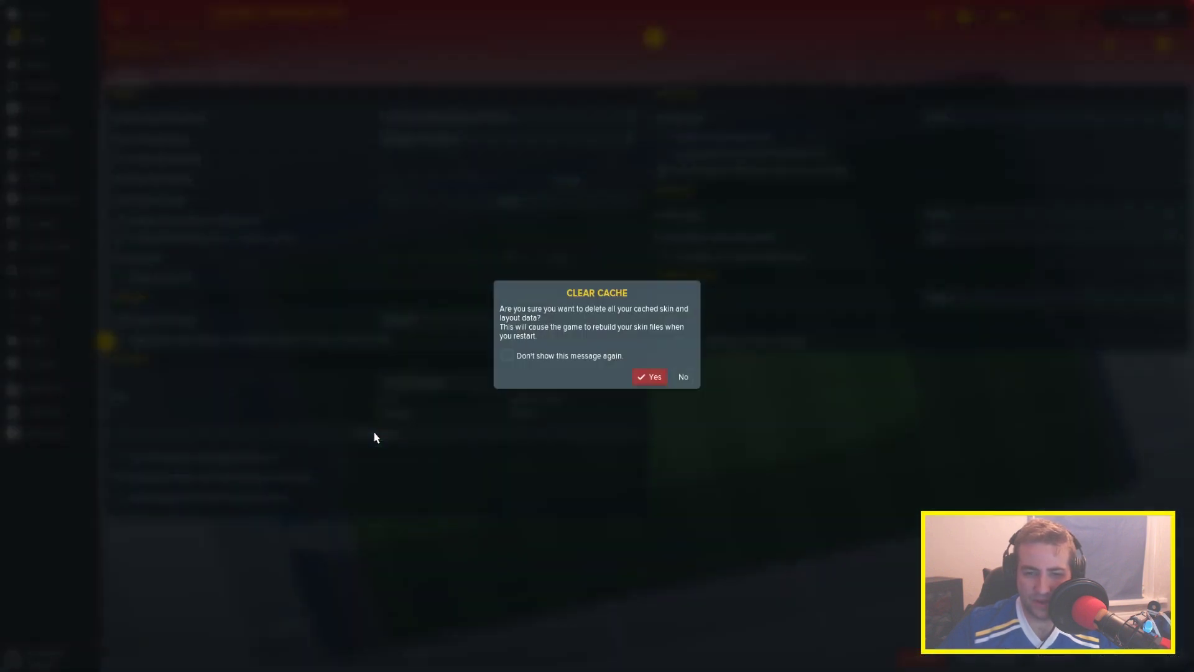
pyautogui.click(650, 376)
# Step: Reload the skin from Interface preferences, then open Arsenal's club profile
pyautogui.click(1005, 17)
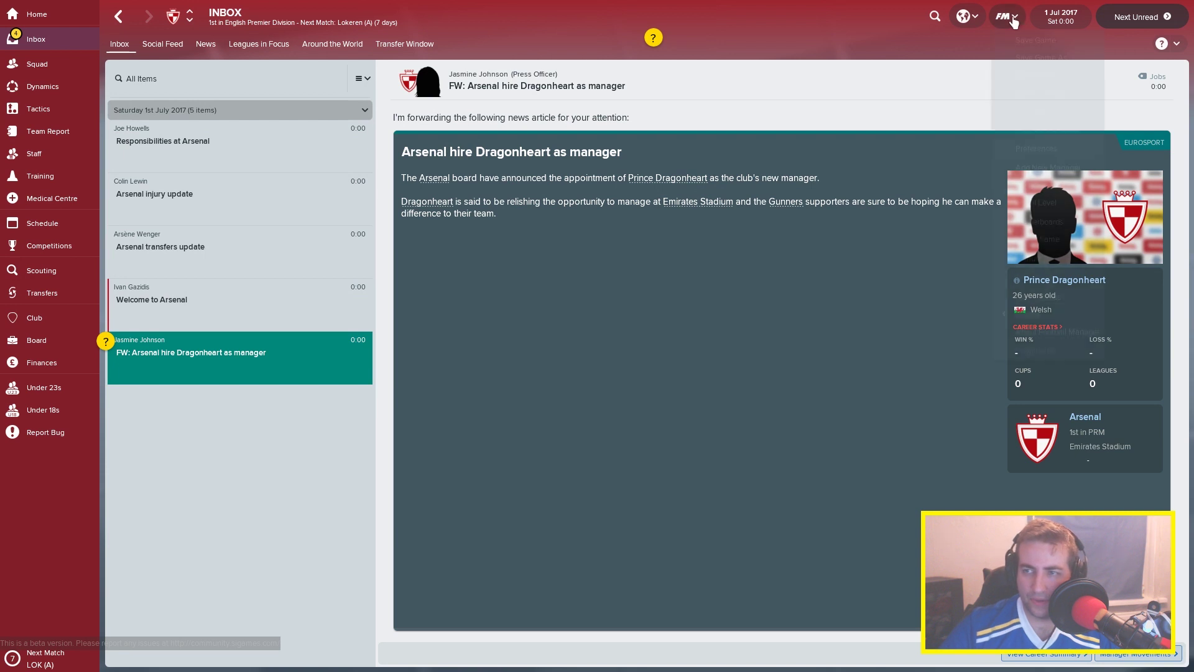
pyautogui.click(1036, 149)
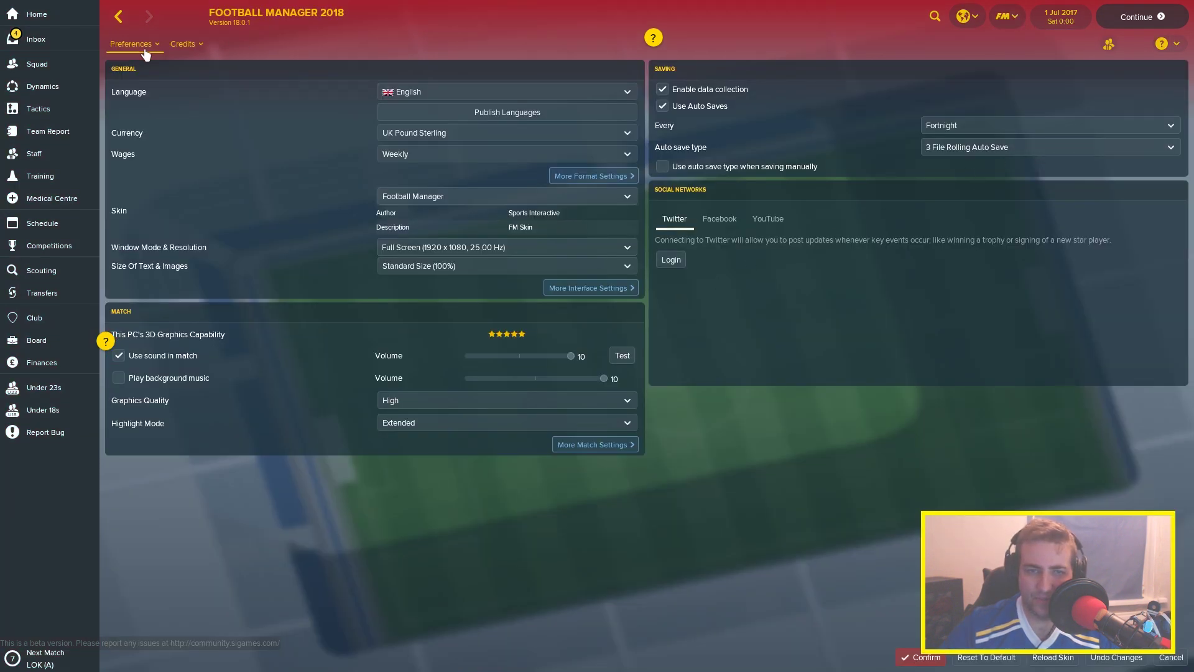
pyautogui.click(148, 82)
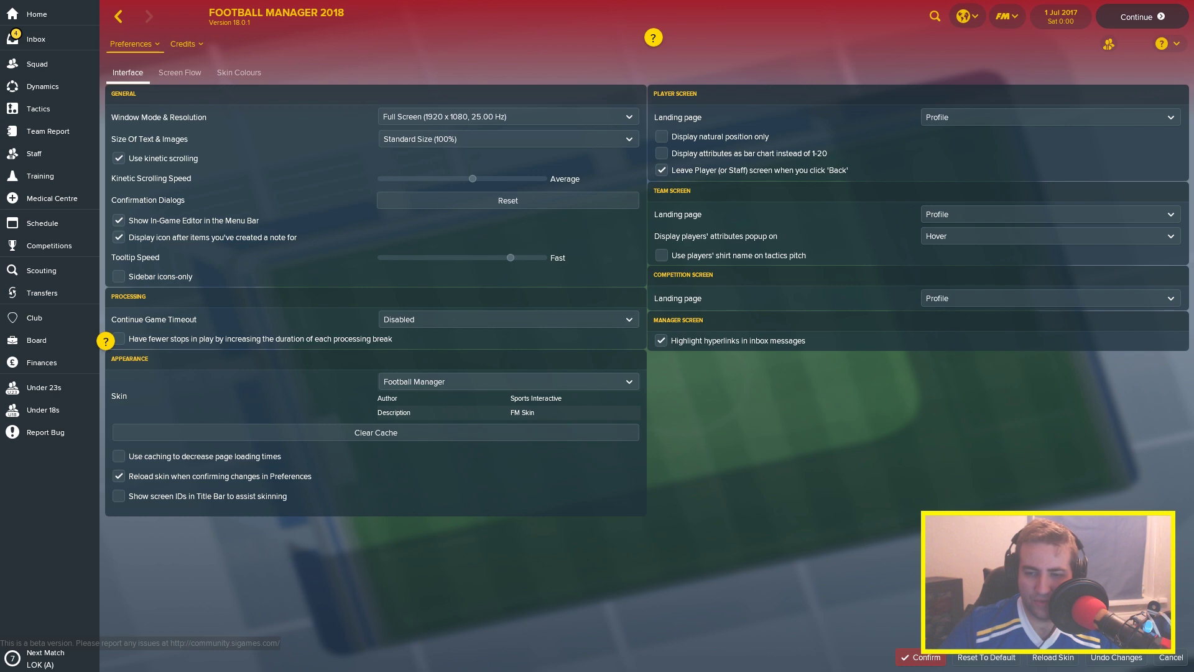
pyautogui.click(1066, 658)
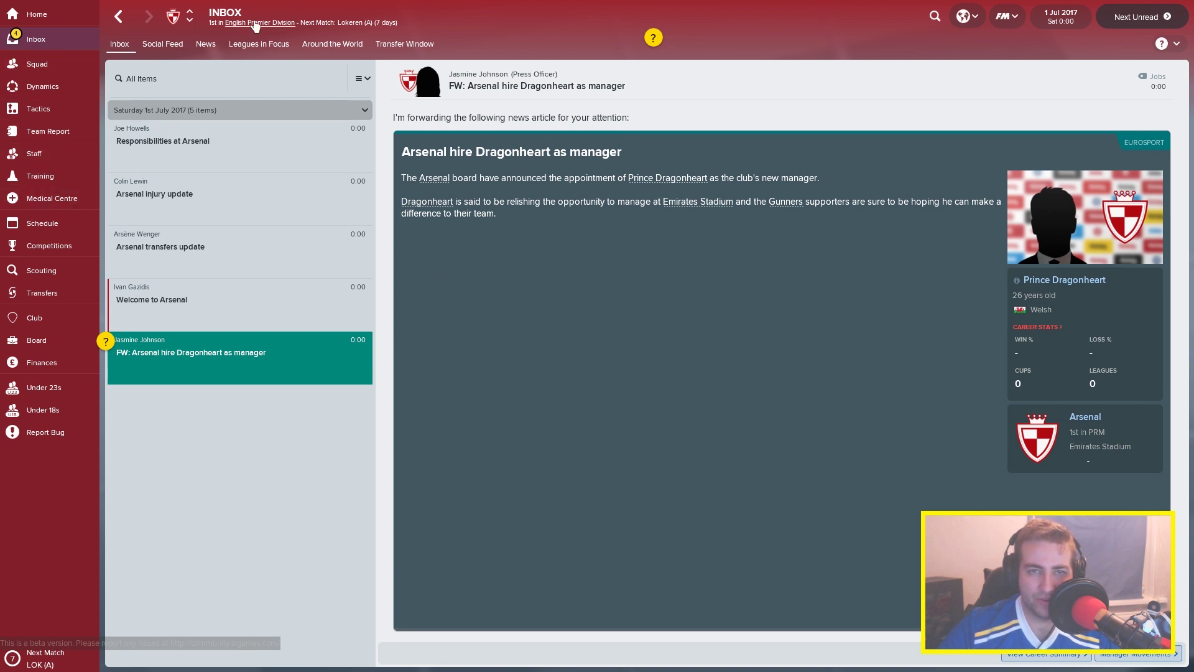
pyautogui.click(34, 317)
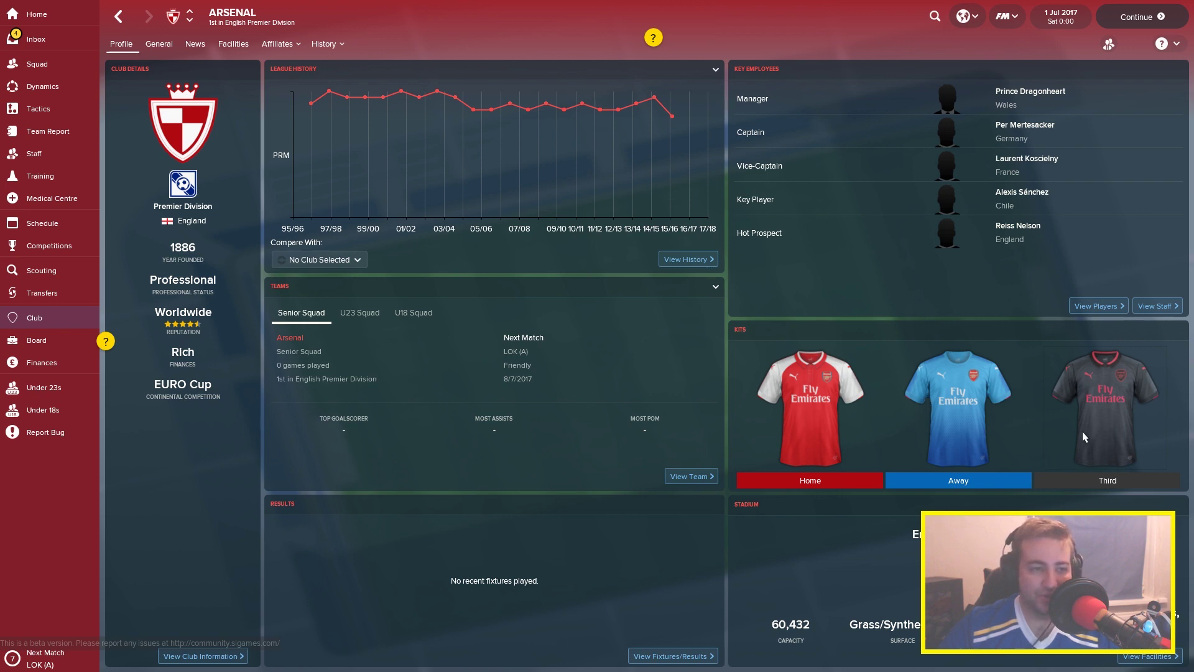
# Step: Step through club profiles from Bournemouth to Manchester City, checking each team's new kits
pyautogui.click(190, 22)
pyautogui.click(190, 22)
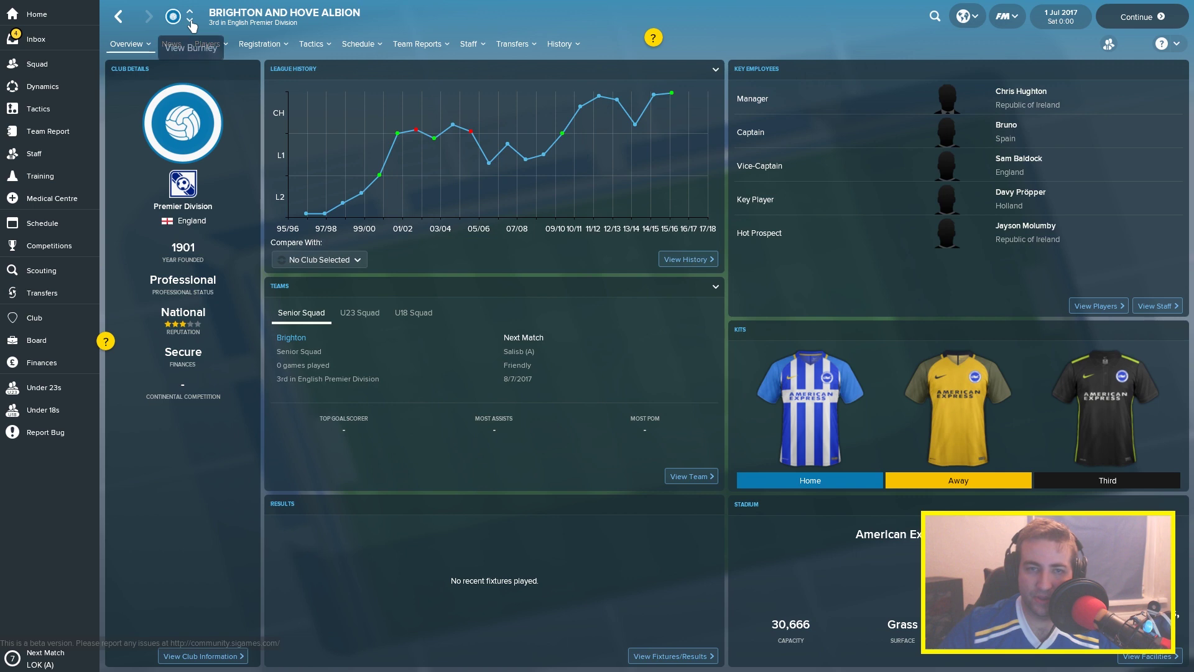
pyautogui.click(191, 23)
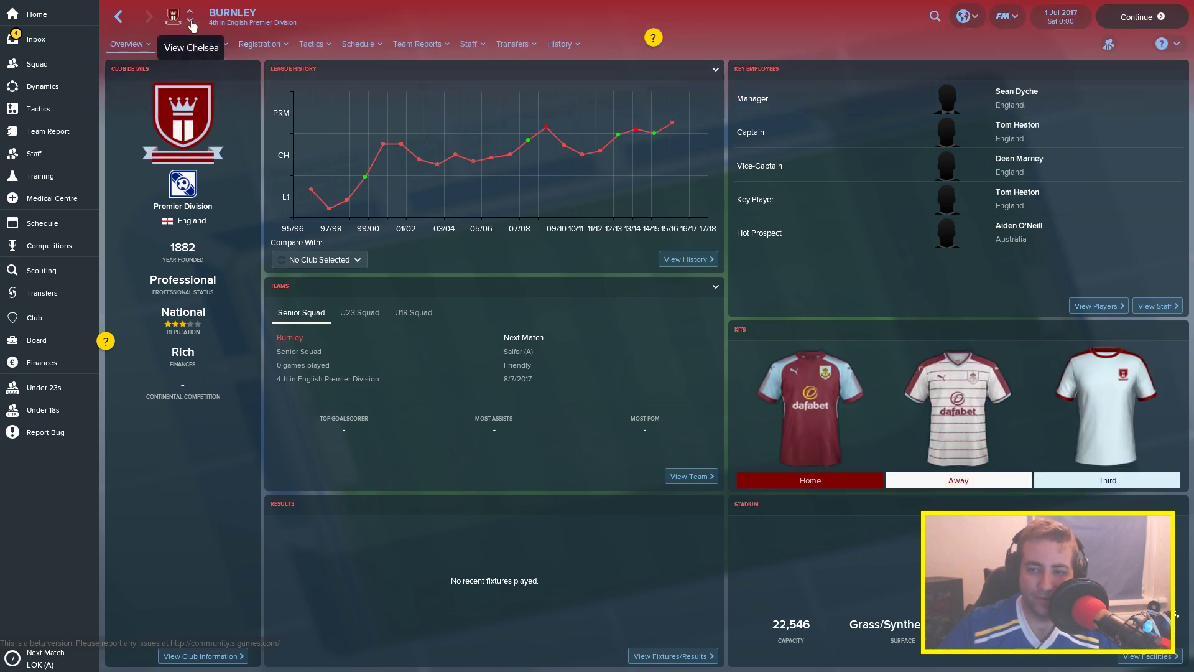
pyautogui.click(191, 23)
pyautogui.click(191, 23)
pyautogui.click(191, 22)
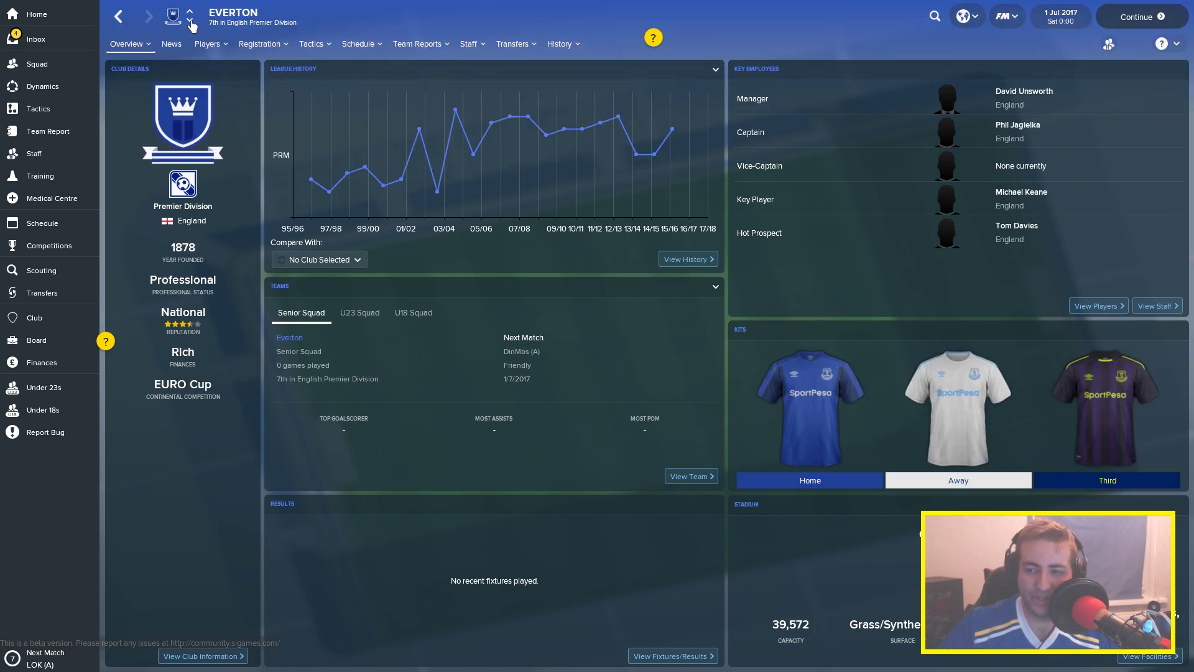
pyautogui.click(190, 22)
pyautogui.click(191, 22)
pyautogui.click(191, 22)
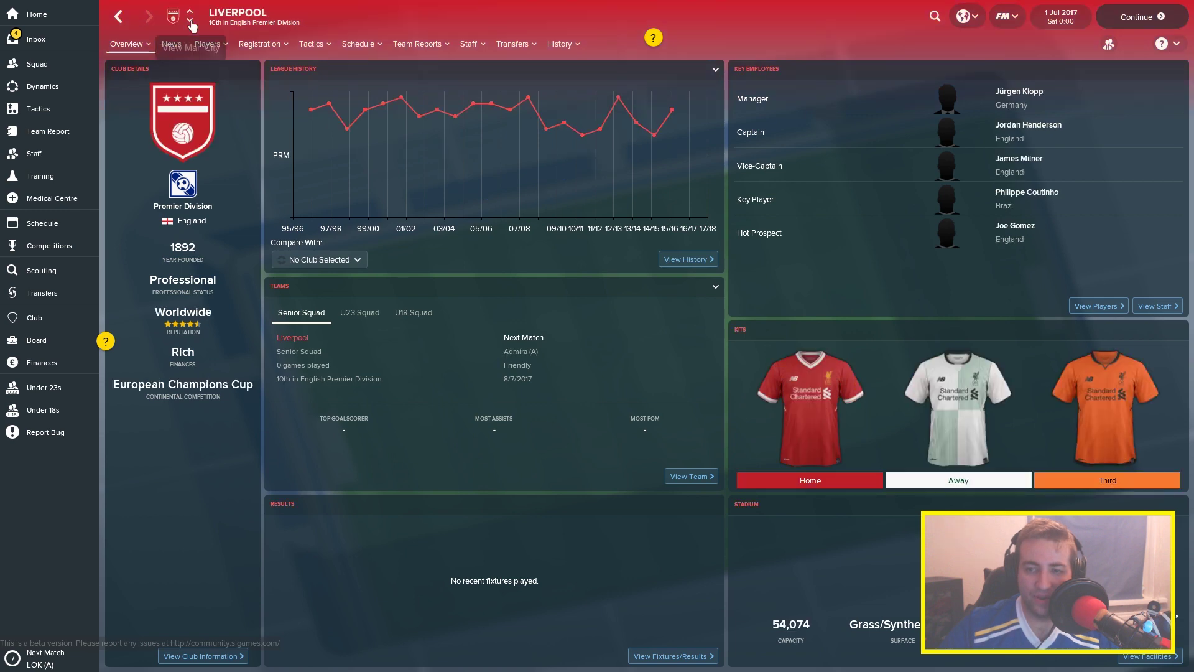
pyautogui.click(191, 22)
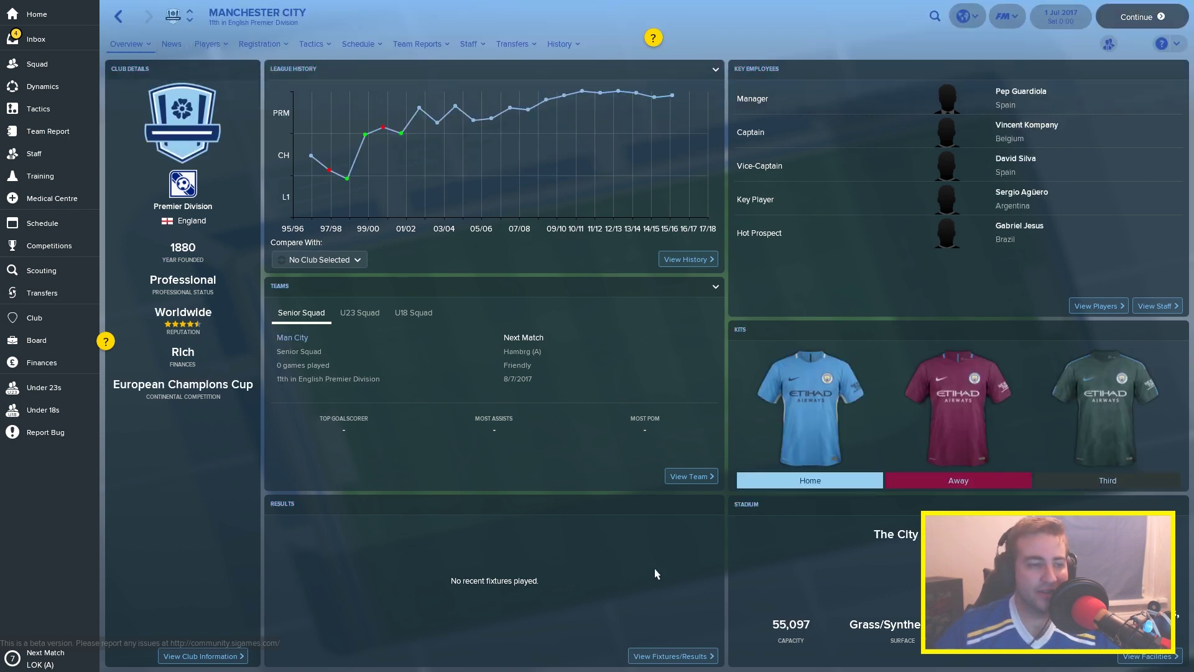